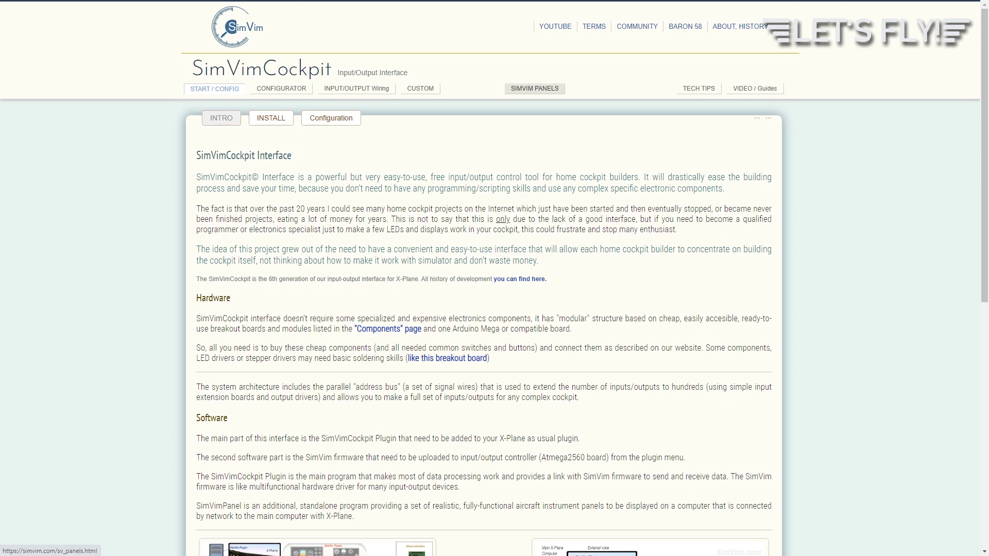
Step: Browse the SimVim Panels gallery of instrument panels
{"action": "left_click", "coordinate": [535, 89]}
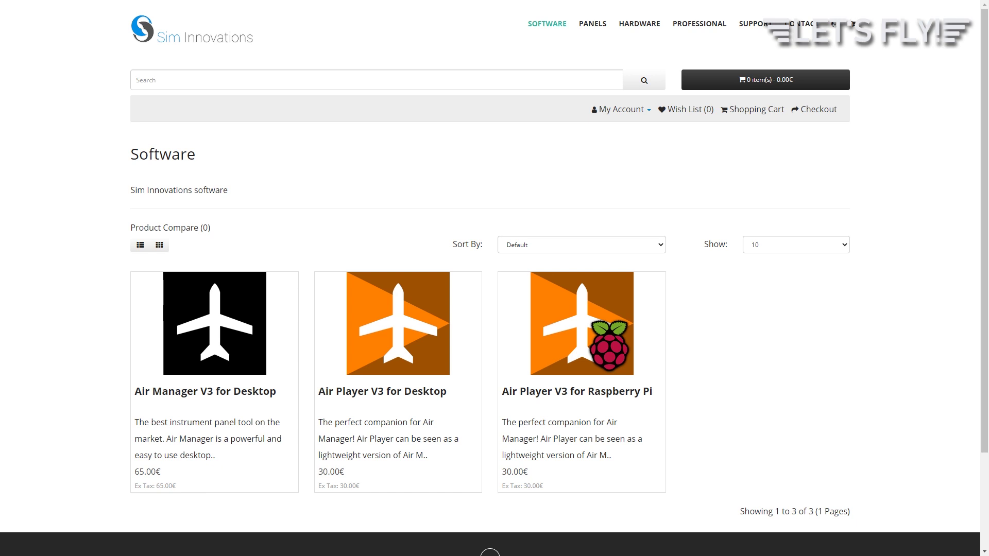
Step: Highlight a sentence in the Air Player V3 for Desktop product description
{"action": "left_click_drag", "start_coordinate": [581, 357], "coordinate": [513, 373]}
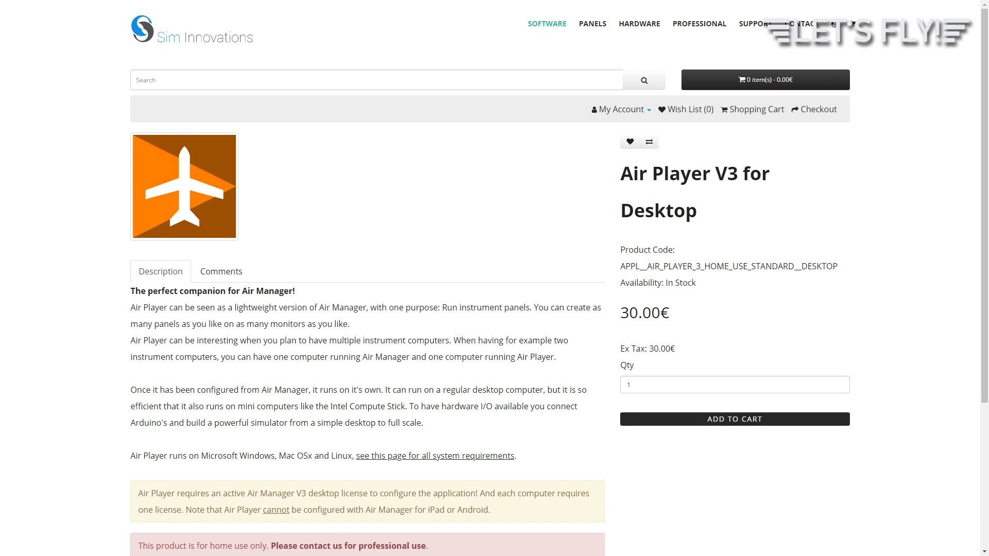
Step: Highlight the system requirements line listing supported operating systems
{"action": "left_click_drag", "start_coordinate": [130, 456], "coordinate": [516, 456]}
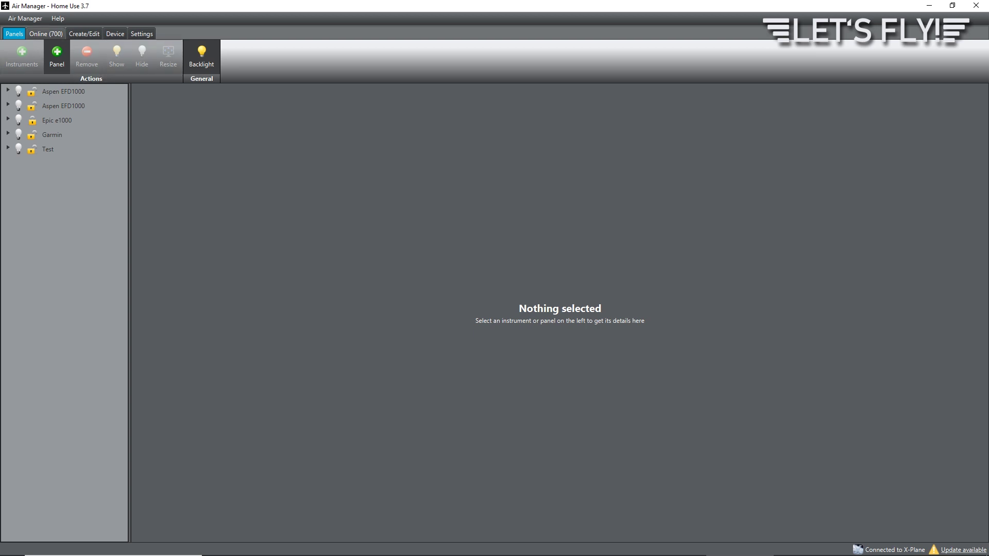
Step: Search the Online catalog for airspeed instruments, then switch to Create/Edit
{"action": "left_click", "coordinate": [46, 34]}
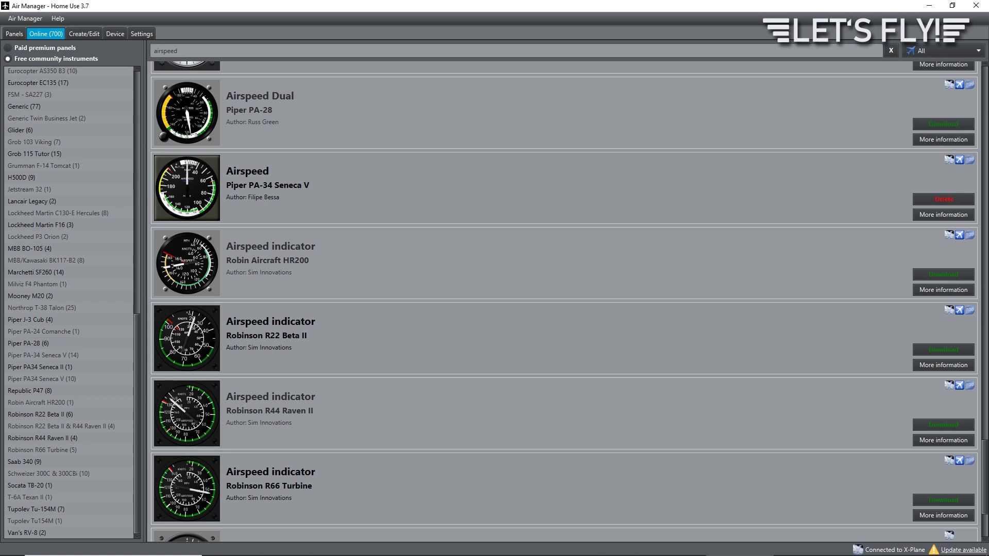
{"action": "mouse_move", "coordinate": [985, 465]}
{"action": "left_mouse_down"}
{"action": "mouse_move", "coordinate": [984, 480]}
{"action": "mouse_move", "coordinate": [985, 73]}
{"action": "left_mouse_up"}
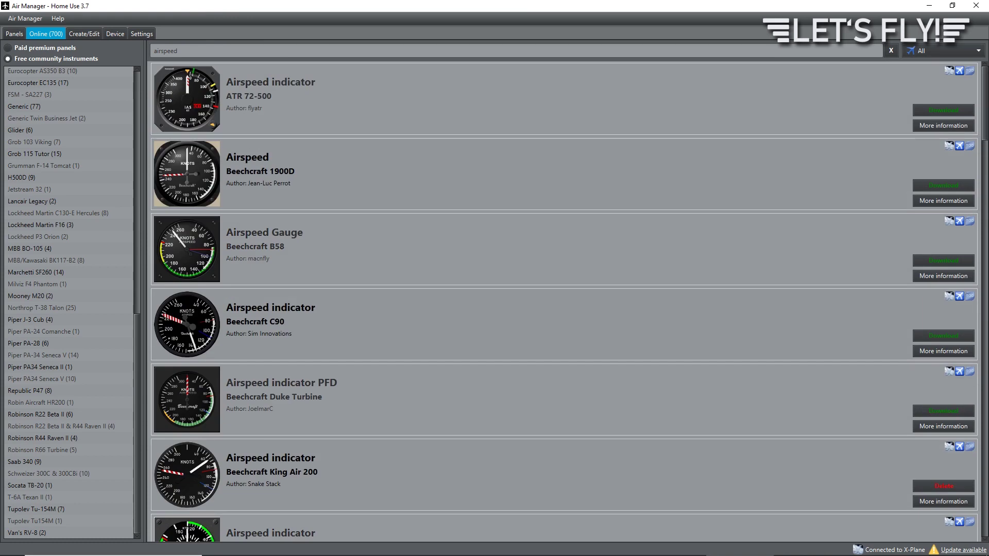
{"action": "left_click", "coordinate": [84, 33]}
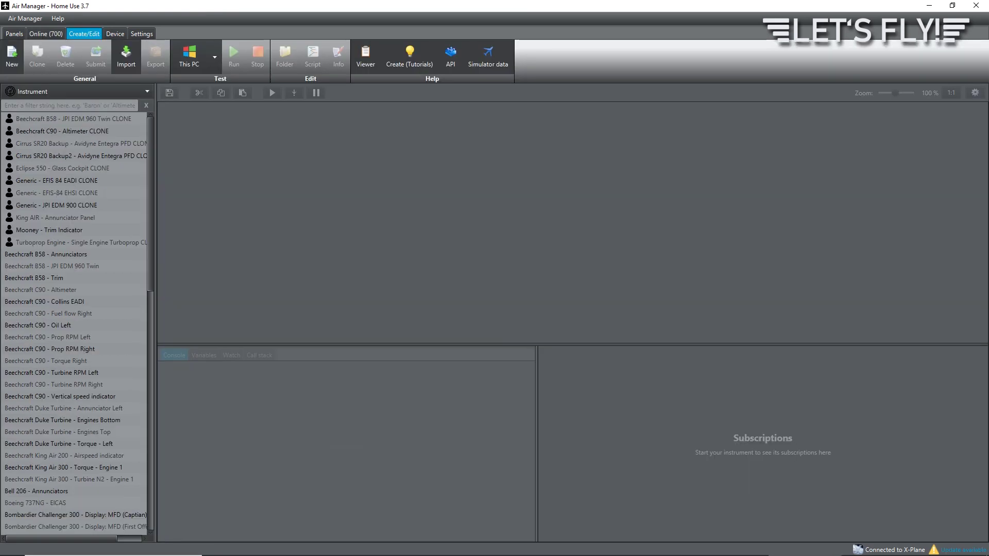
Step: View the Beechcraft B58 - JPI EDM 960 Twin script, then the Device overview
{"action": "left_click", "coordinate": [52, 266]}
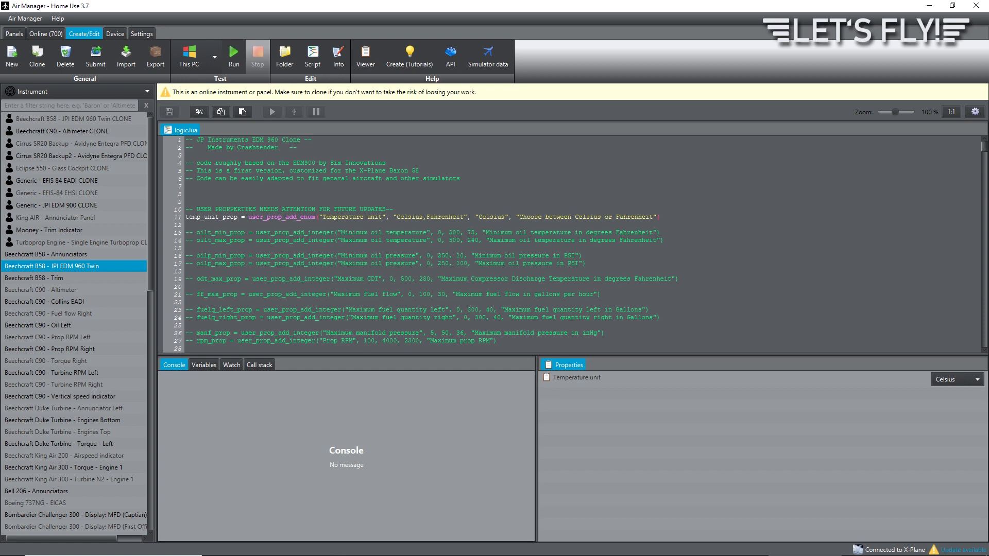
{"action": "scroll", "coordinate": [572, 247], "scroll_direction": "down", "scroll_amount": 3}
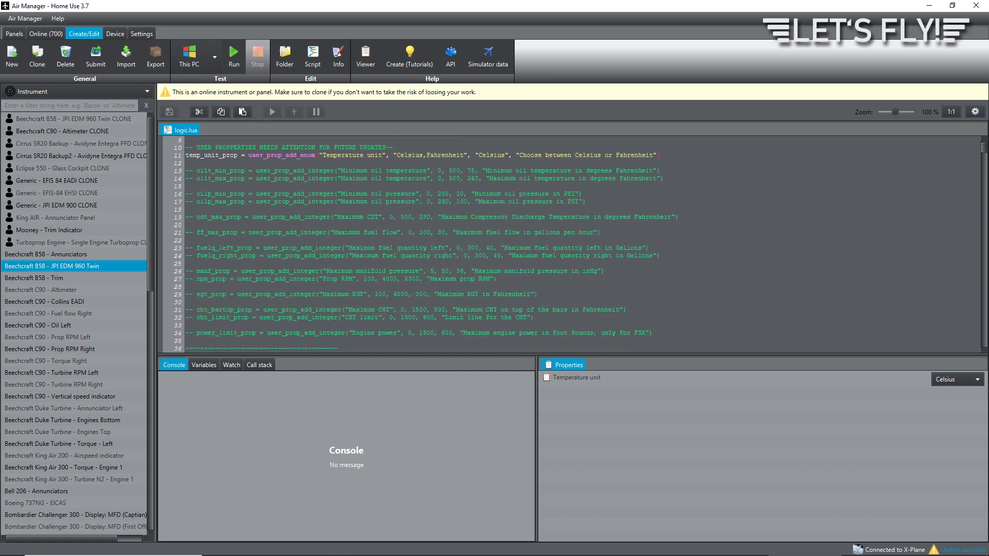
{"action": "left_click", "coordinate": [115, 33]}
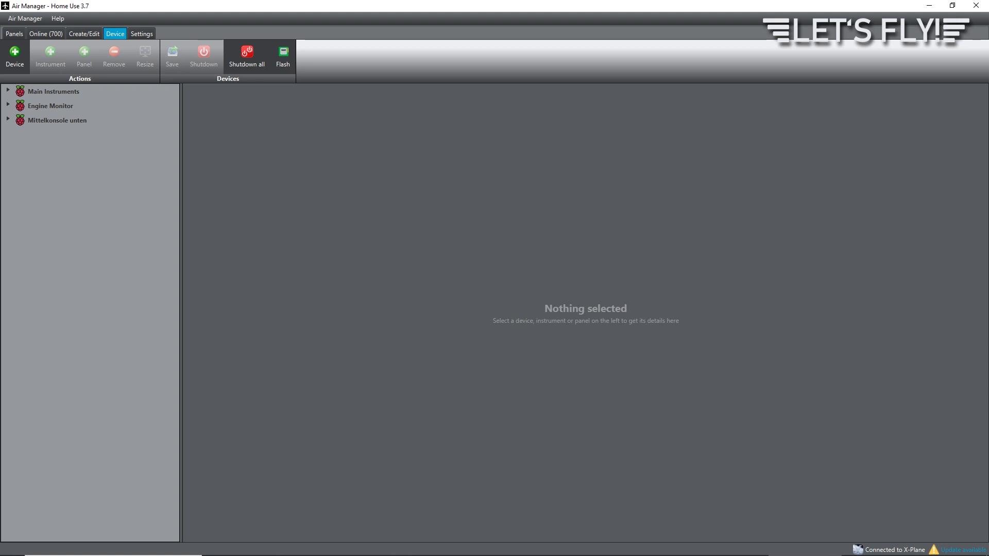
Step: Expand Main Instruments and G5, inspect Generic - Garmin G5 oben settings, then reselect G5
{"action": "left_click", "coordinate": [8, 91]}
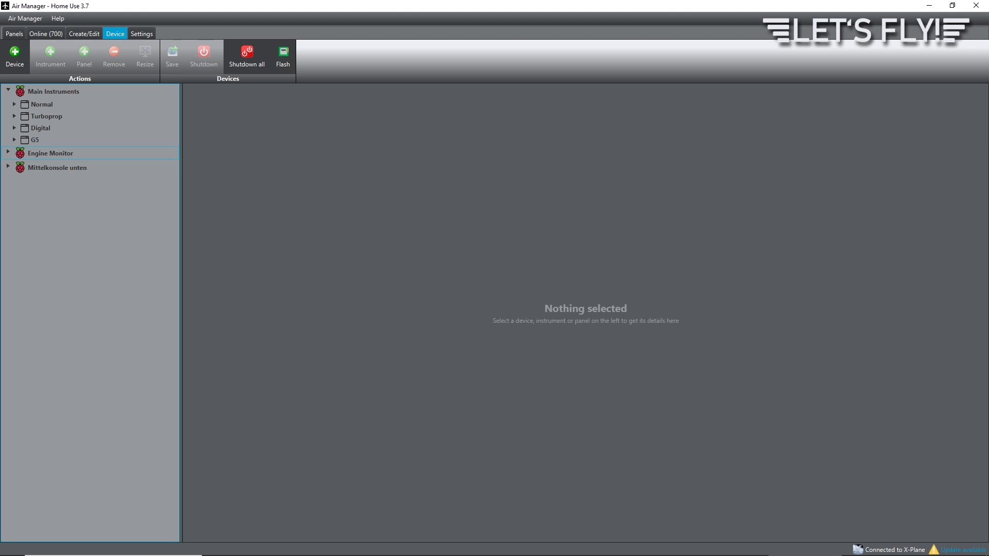
{"action": "left_click", "coordinate": [35, 139]}
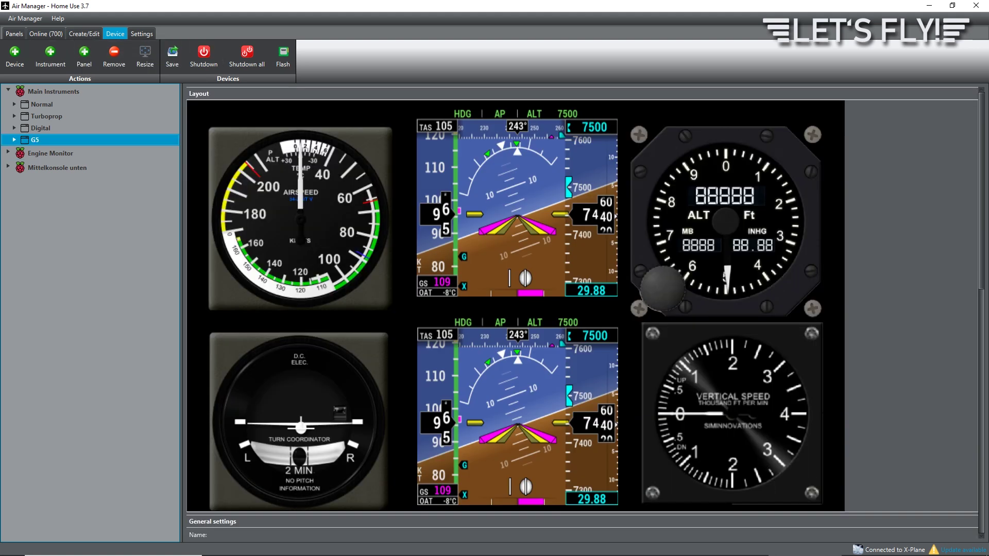
{"action": "key", "text": "Right"}
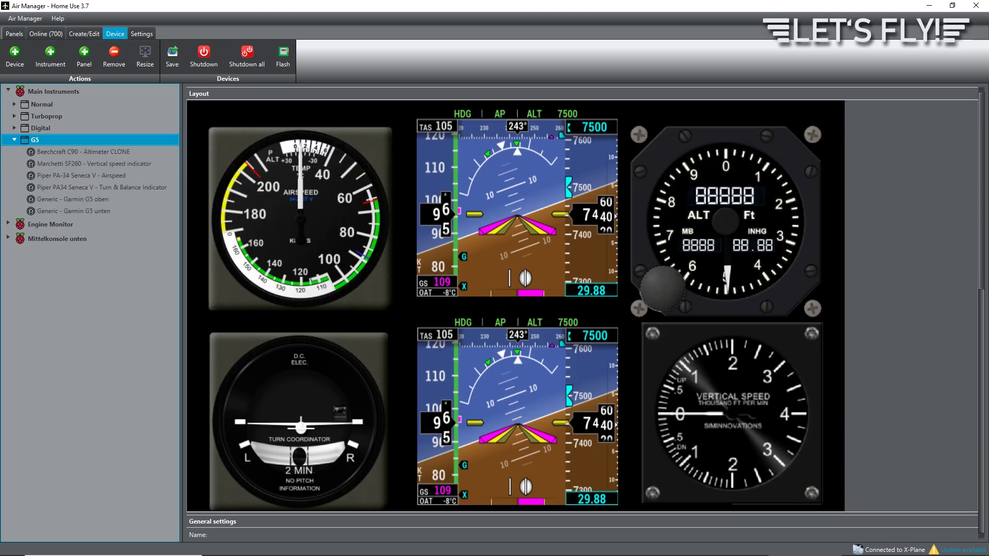
{"action": "left_click", "coordinate": [72, 199]}
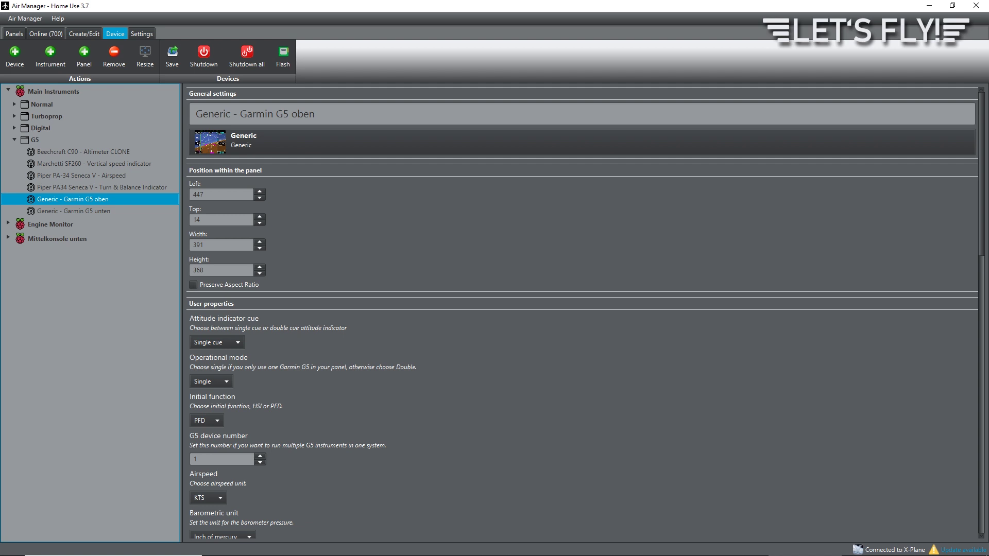
{"action": "scroll", "coordinate": [580, 310], "scroll_direction": "down", "scroll_amount": 5}
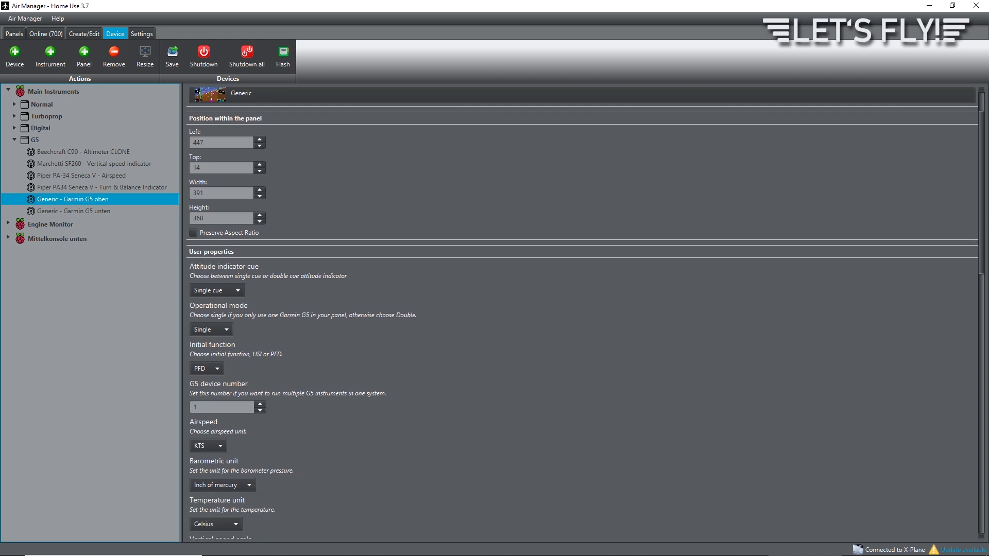
{"action": "scroll", "coordinate": [580, 309], "scroll_direction": "down", "scroll_amount": 3}
{"action": "scroll", "coordinate": [579, 310], "scroll_direction": "down", "scroll_amount": 2}
{"action": "scroll", "coordinate": [580, 309], "scroll_direction": "down", "scroll_amount": 2}
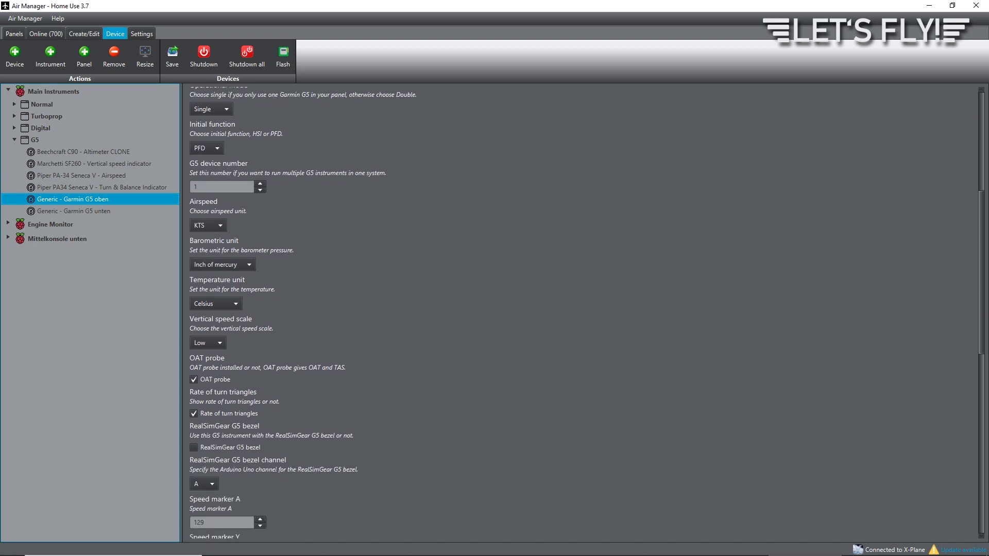
{"action": "scroll", "coordinate": [580, 310], "scroll_direction": "down", "scroll_amount": 2}
{"action": "left_click", "coordinate": [35, 140]}
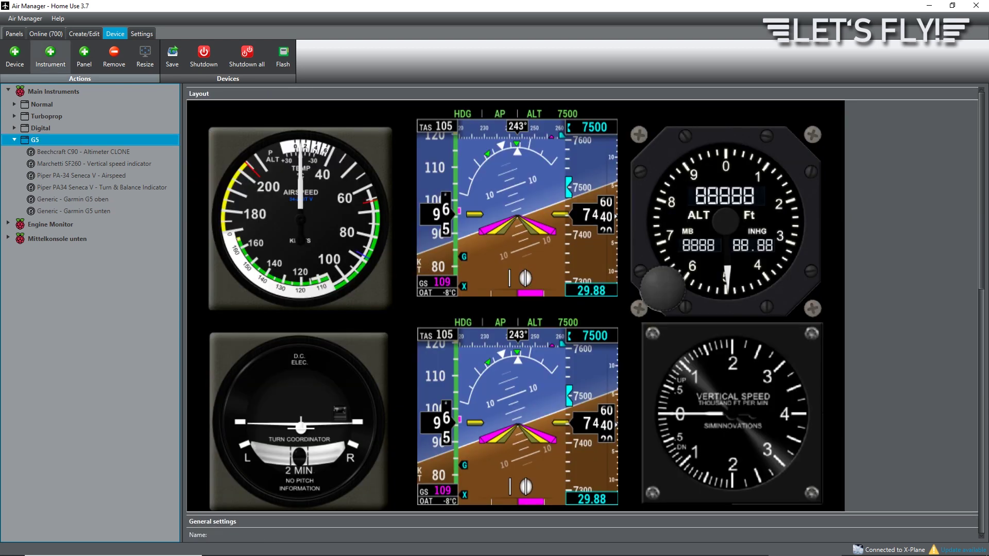
Step: Add a Baron B58 Airspeed Gauge and fit it over the top-left airspeed slot
{"action": "left_click", "coordinate": [50, 56]}
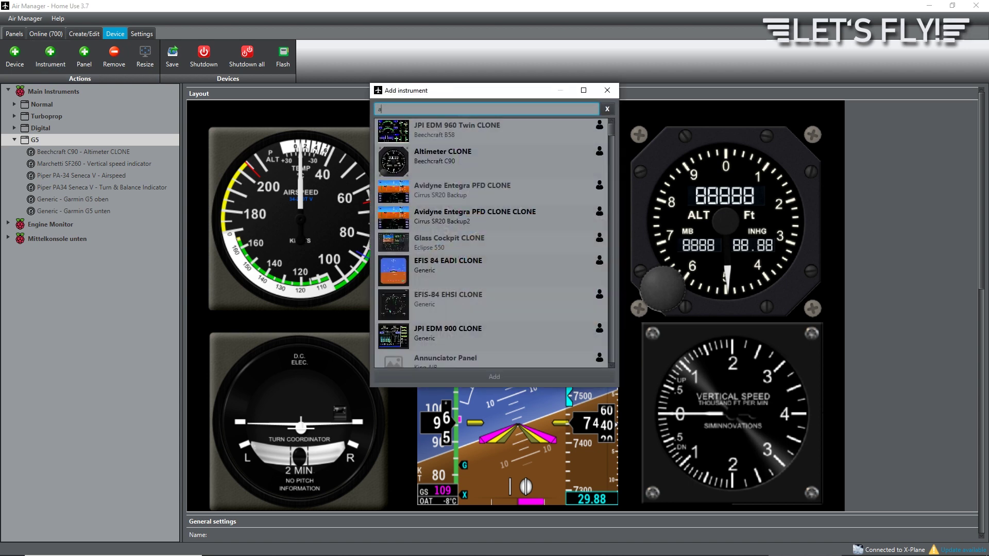
{"action": "type", "text": "airspeed"}
{"action": "double_click", "coordinate": [464, 132]}
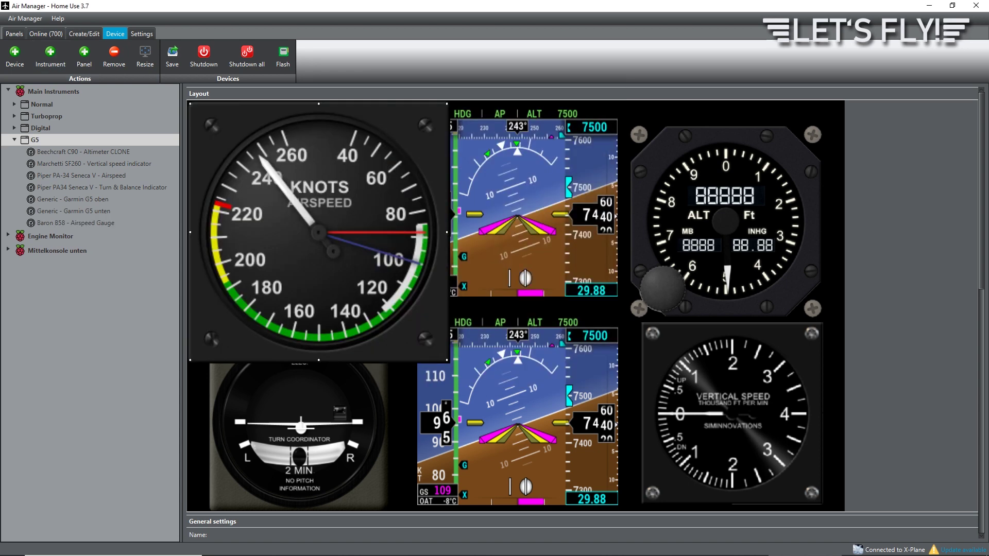
{"action": "left_click_drag", "start_coordinate": [447, 360], "coordinate": [349, 265]}
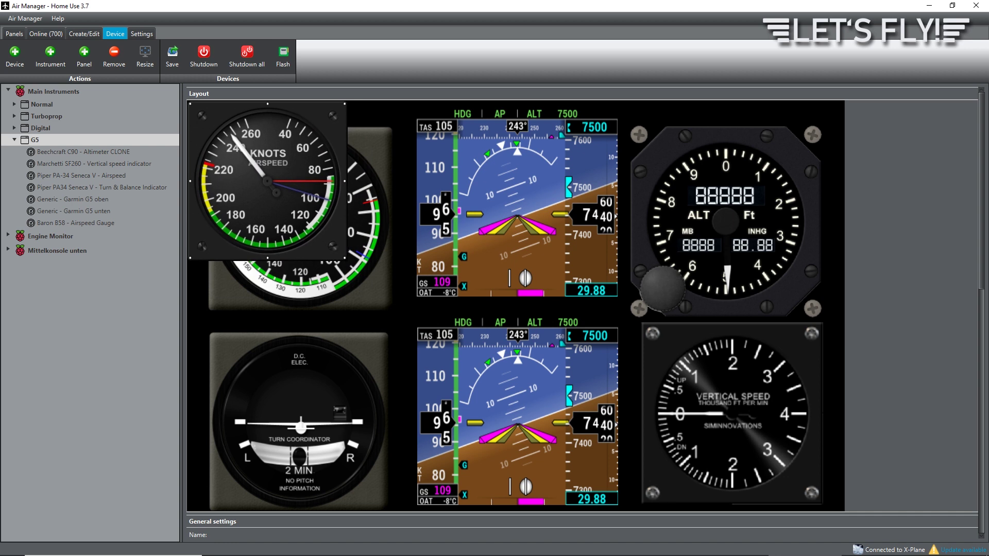
{"action": "left_click_drag", "start_coordinate": [271, 186], "coordinate": [288, 209]}
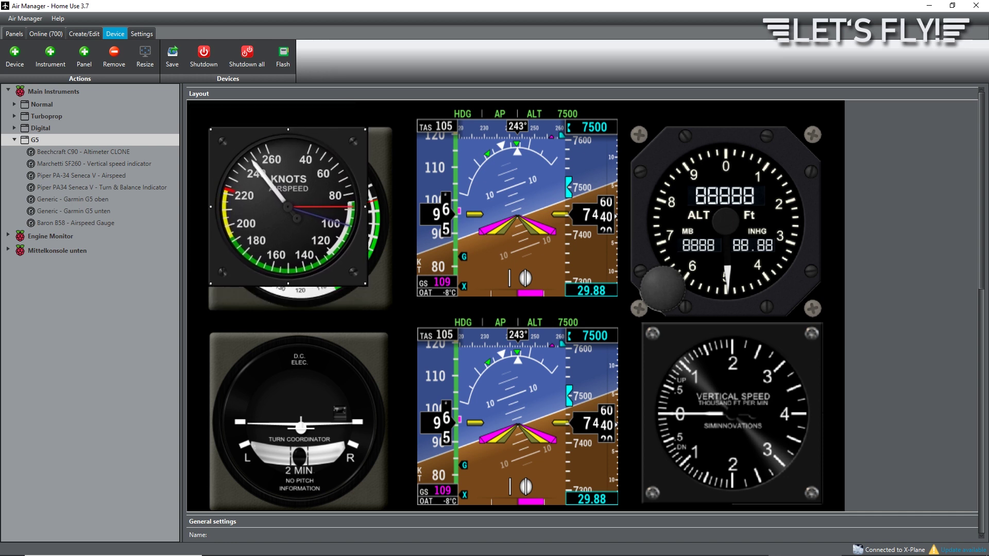
{"action": "left_click_drag", "start_coordinate": [366, 285], "coordinate": [405, 328]}
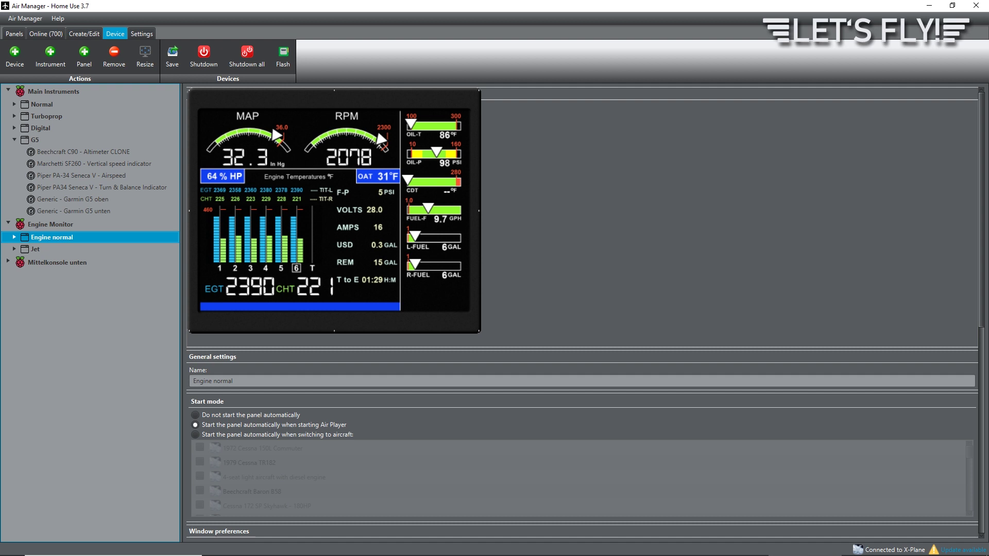
Step: Expand Engine Monitor's Engine normal panel and select Generic - JPI EDM 900 CLONE
{"action": "key", "text": "Right"}
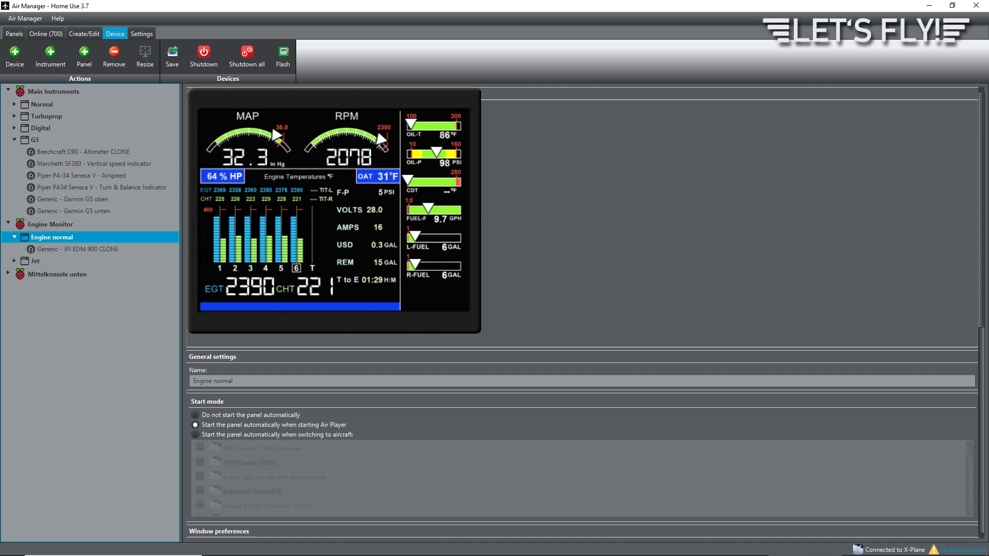
{"action": "key", "text": "Down"}
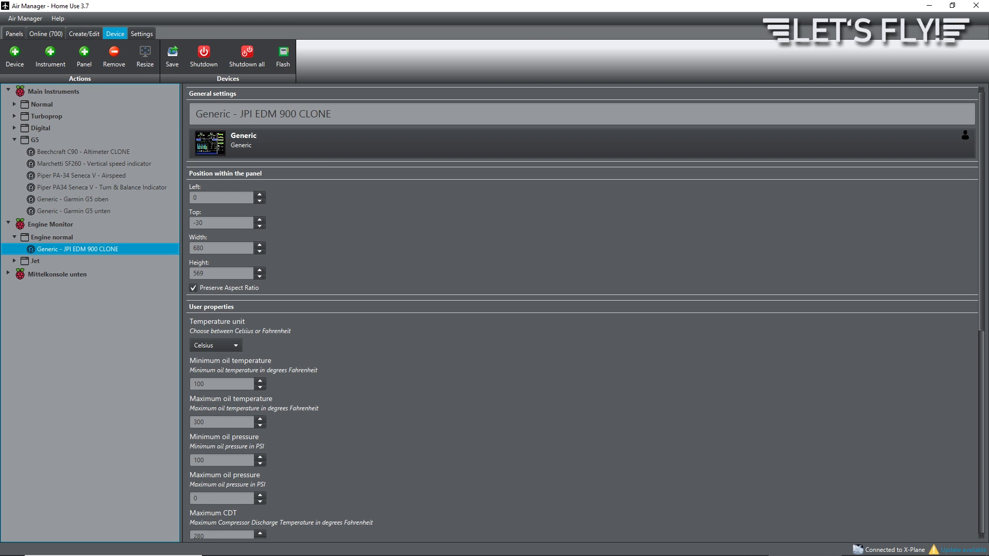